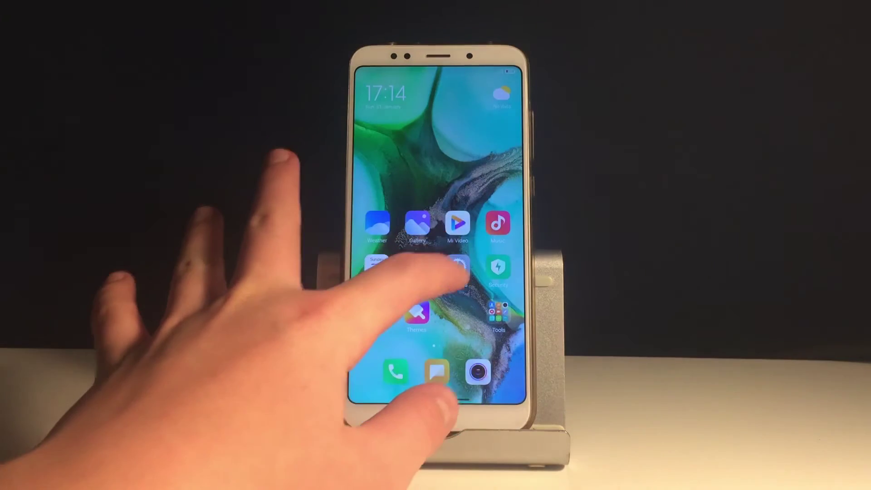
# Open Settings briefly, return home and switch to another home screen page.
pyautogui.click(457, 267)
pyautogui.moveTo(436, 398); pyautogui.dragTo(436, 272)
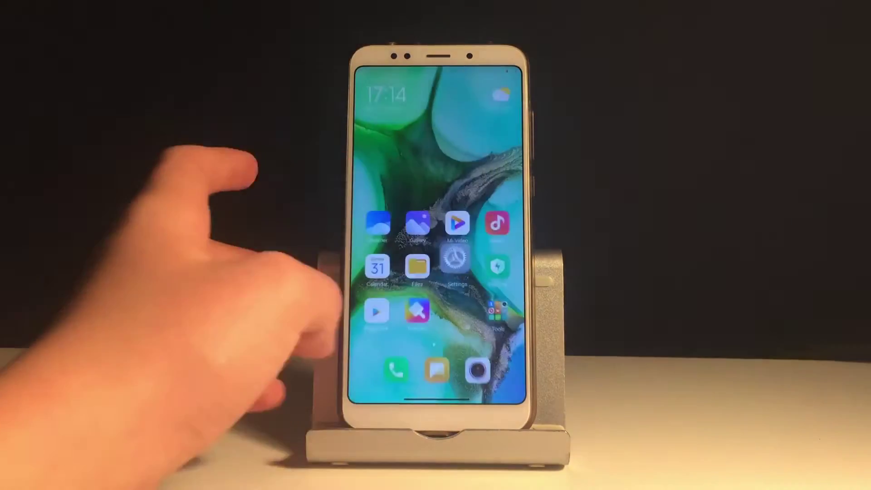
pyautogui.moveTo(381, 224); pyautogui.dragTo(436, 191)
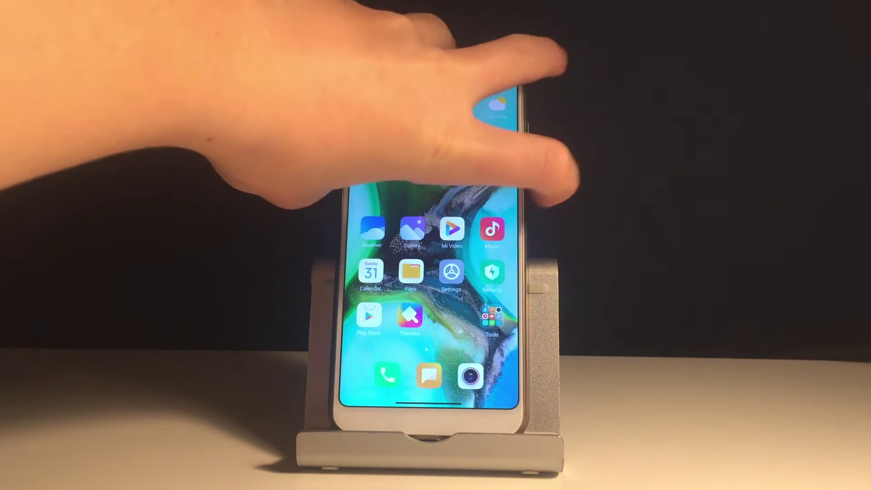
# Restart the phone from the power menu into OrangeFox recovery.
pyautogui.press('XF86PowerOff')
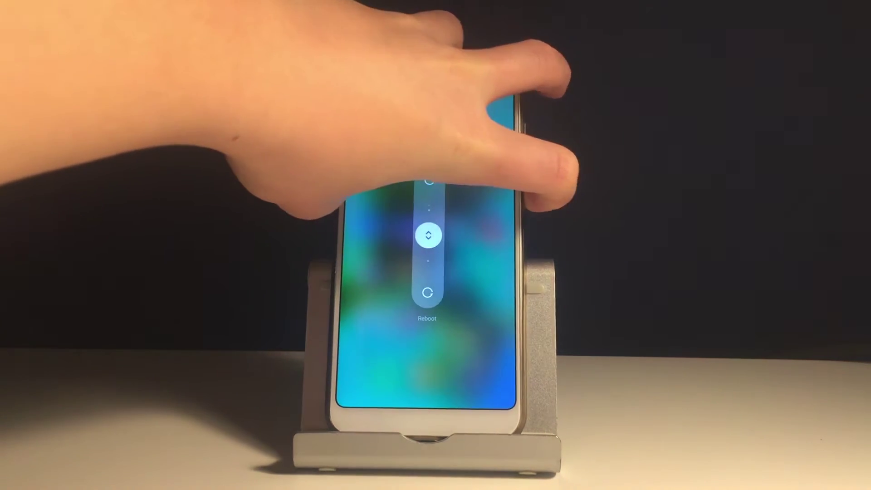
pyautogui.moveTo(428, 235); pyautogui.dragTo(428, 177)
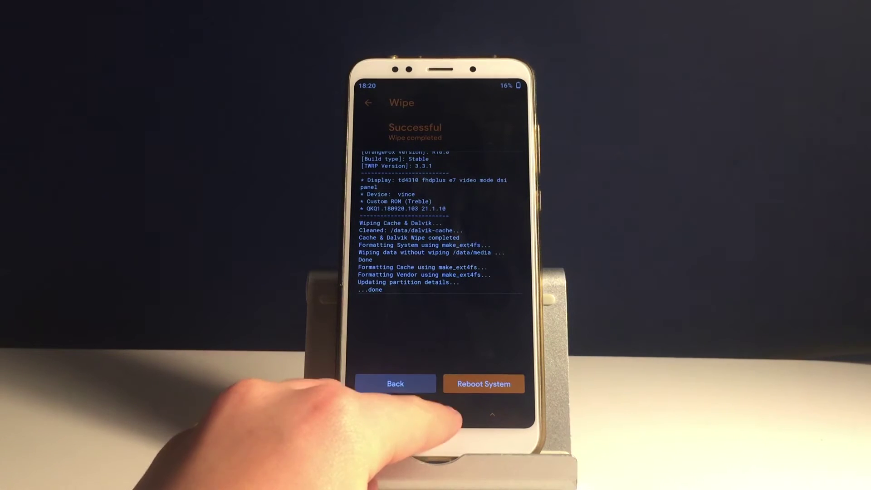
# Select the MIUI 12.5 ROM zip, enable Reboot after installation, and start flashing it.
pyautogui.click(395, 384)
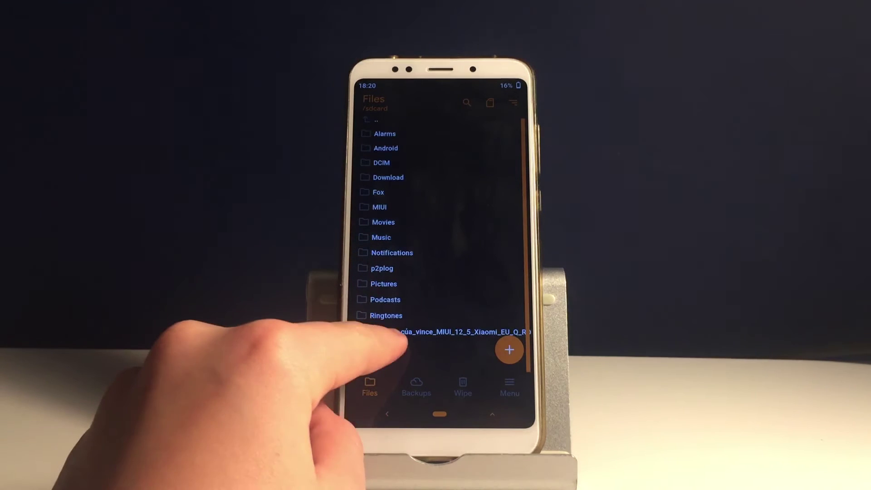
pyautogui.moveTo(417, 335); pyautogui.dragTo(416, 331)
pyautogui.click(417, 331)
pyautogui.click(364, 242)
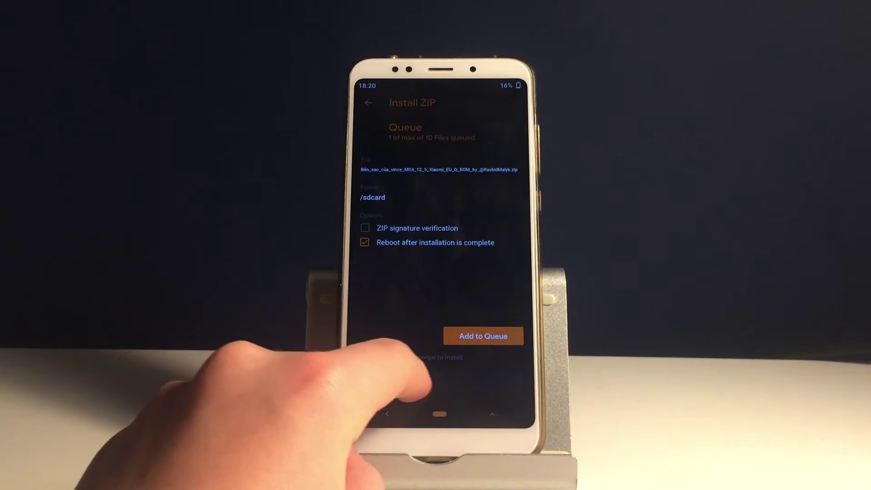
pyautogui.moveTo(492, 414); pyautogui.dragTo(491, 361)
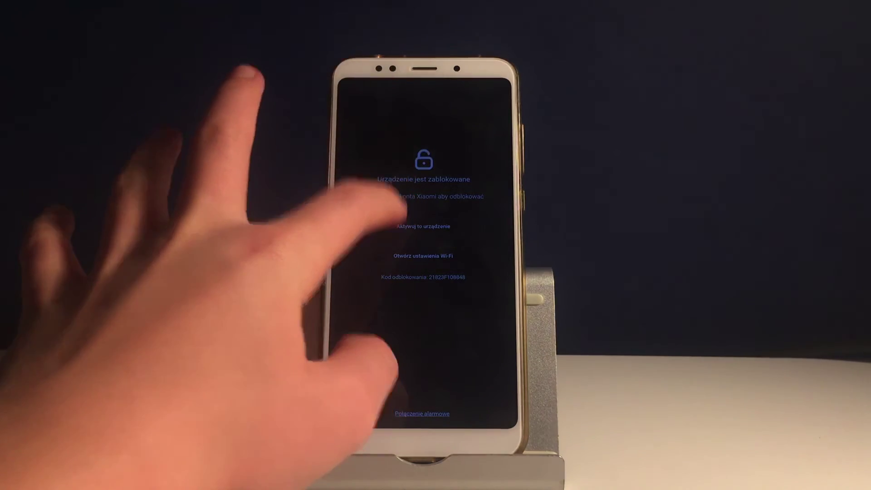
# Activate the locked device to proceed to the Hello setup screen.
pyautogui.click(423, 226)
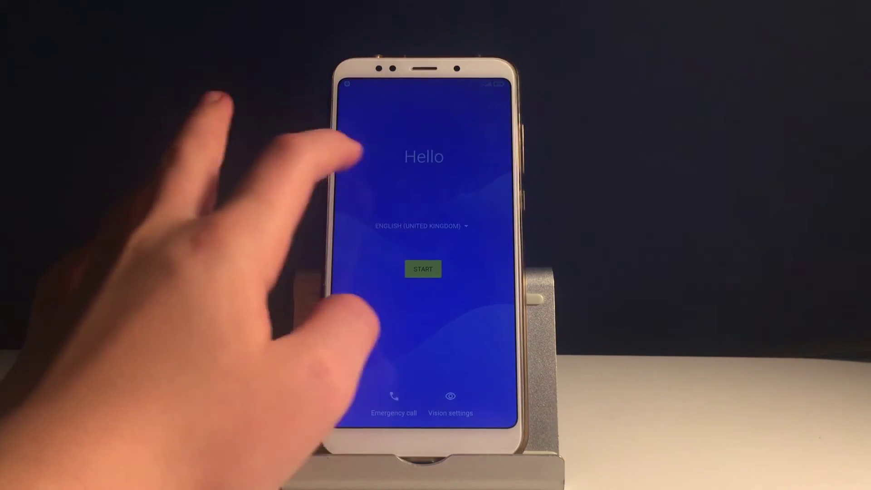
# Keep English (United Kingdom), skip Wi-Fi and accept data charges to finish setup.
pyautogui.click(394, 218)
pyautogui.scroll(-10, 422, 258)
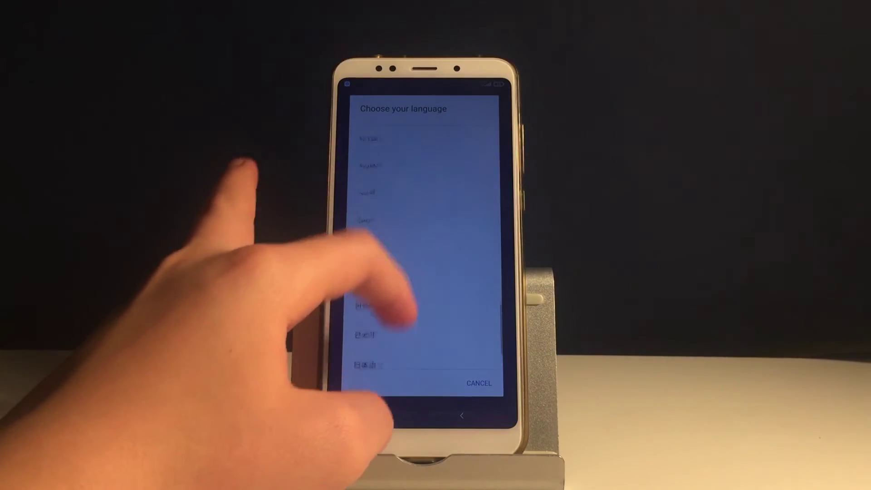
pyautogui.scroll(5, 422, 245)
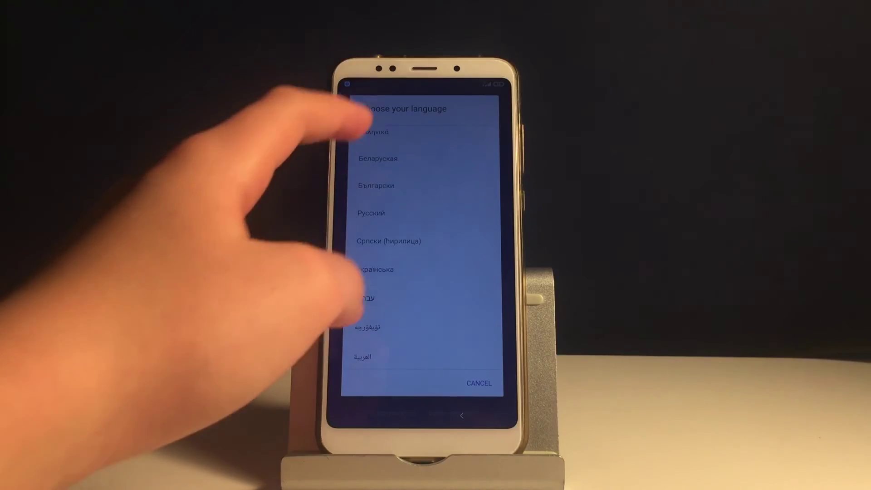
pyautogui.scroll(5, 422, 245)
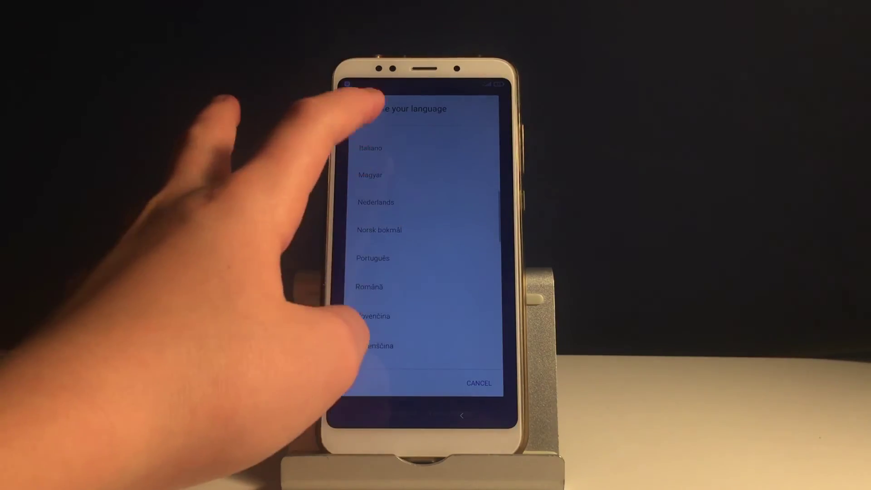
pyautogui.click(479, 383)
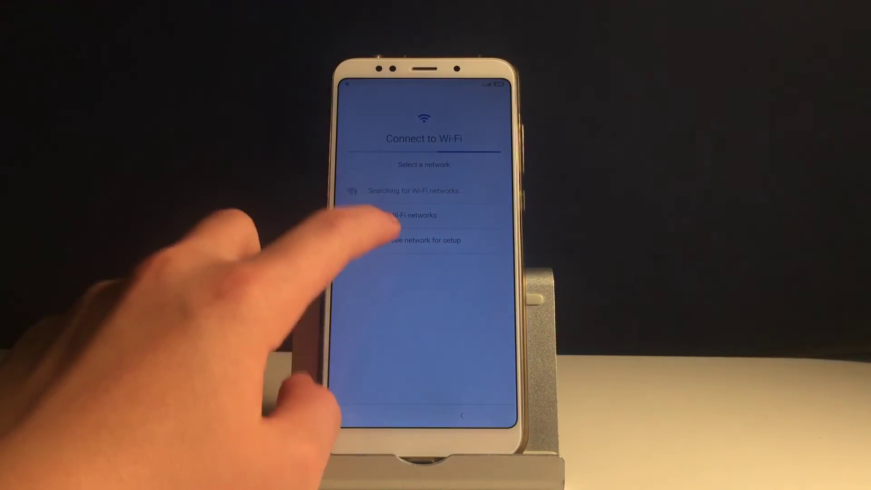
pyautogui.click(402, 216)
pyautogui.click(474, 268)
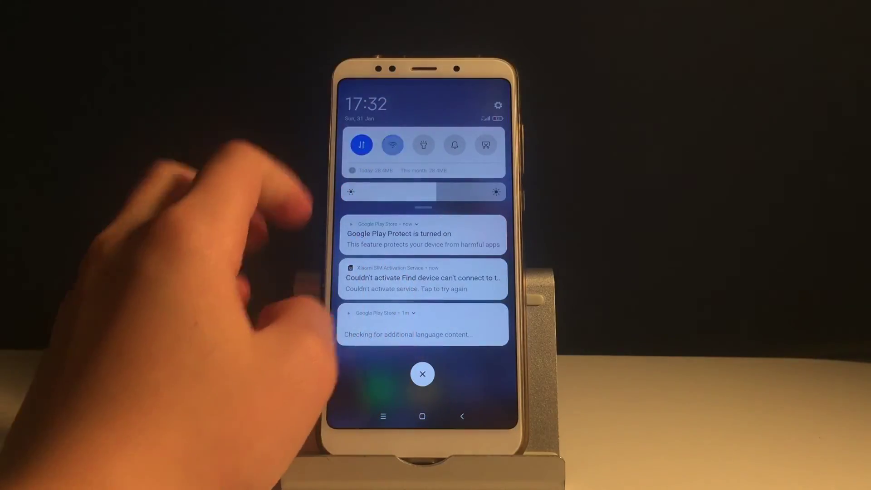
# Open Settings from the gear in the notification shade.
pyautogui.click(498, 106)
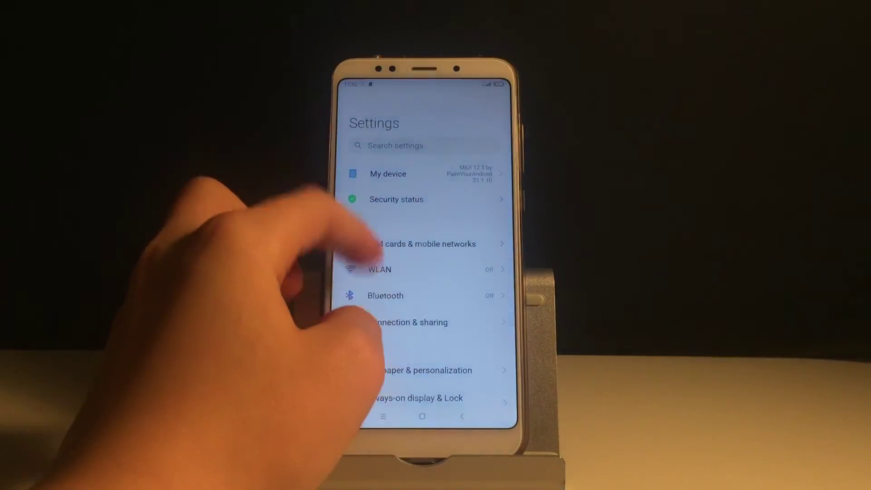
pyautogui.scroll(-5, 422, 272)
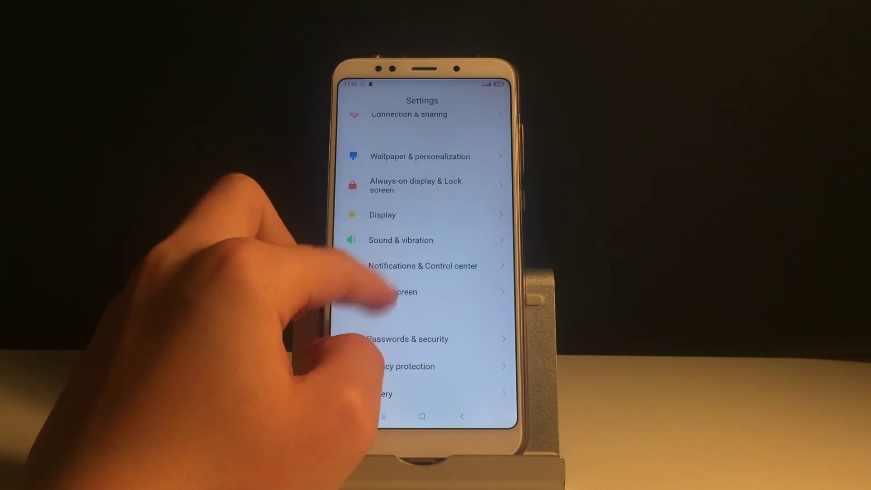
# Visit lock screen settings, then Notifications & Control center's Control center style page.
pyautogui.click(385, 180)
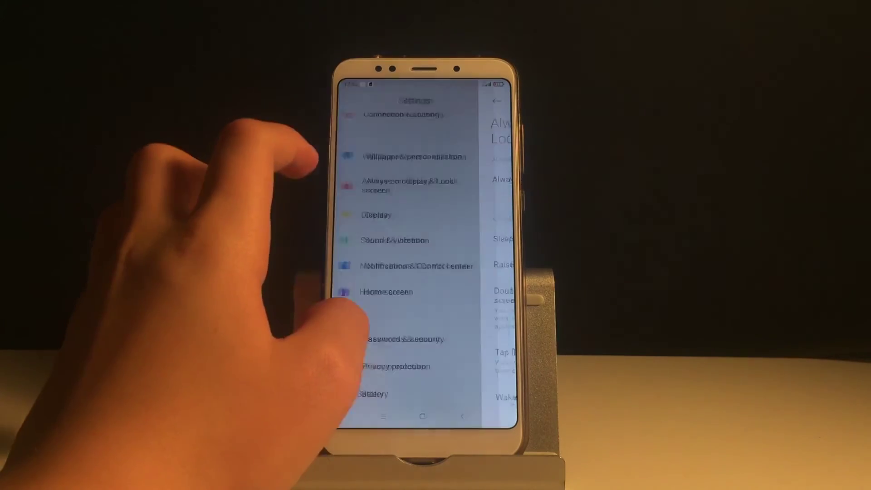
pyautogui.scroll(-5, 421, 272)
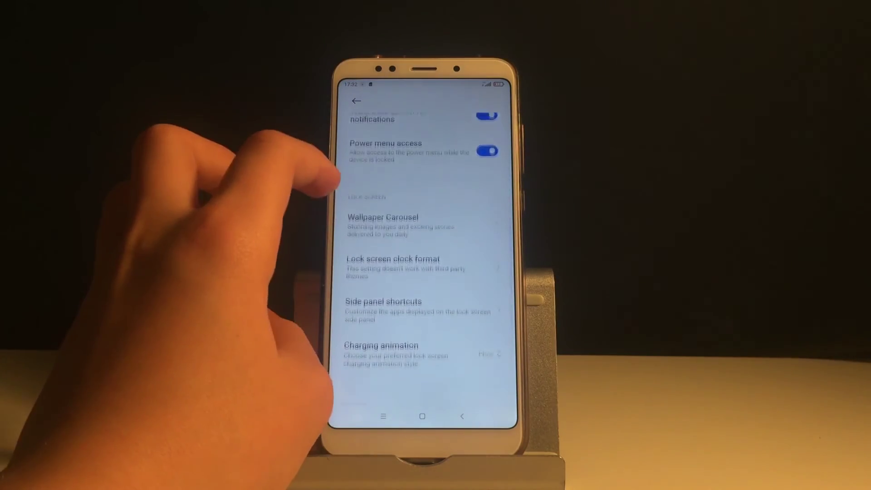
pyautogui.scroll(-5, 422, 272)
pyautogui.scroll(2, 422, 272)
pyautogui.scroll(3, 422, 273)
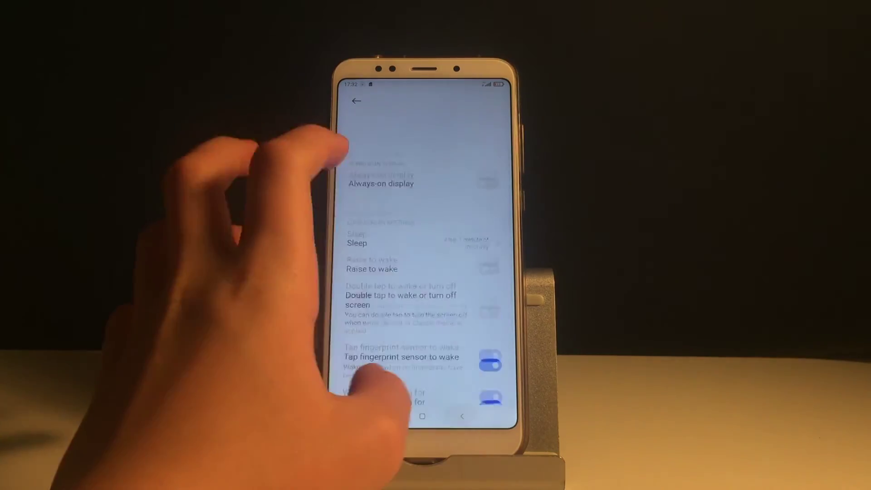
pyautogui.click(355, 100)
pyautogui.click(422, 176)
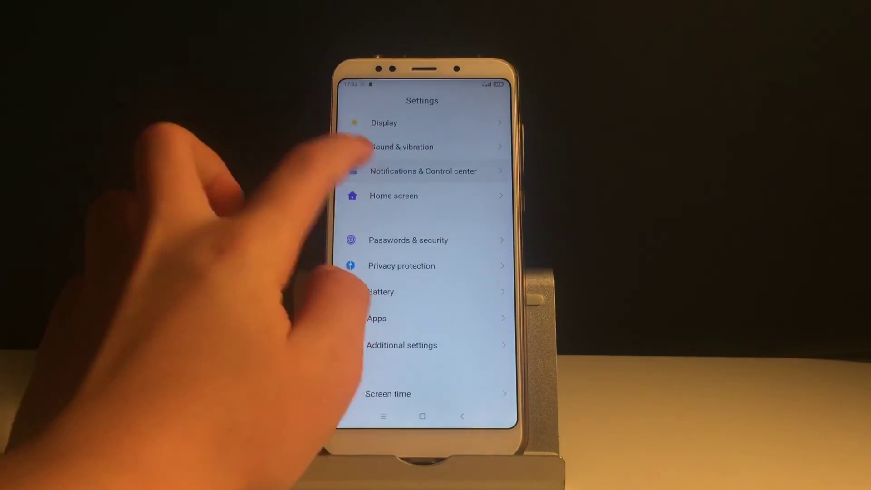
pyautogui.click(408, 384)
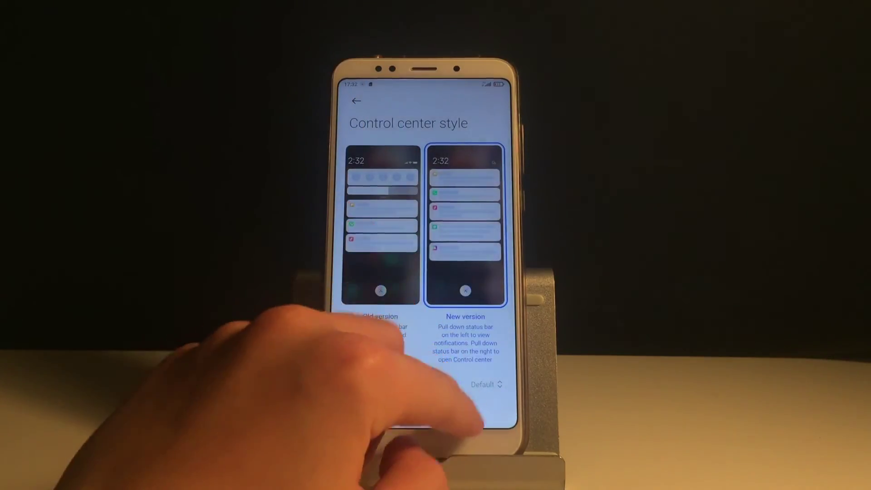
# Go back from Control center style to the main Settings list.
pyautogui.click(462, 415)
pyautogui.click(462, 415)
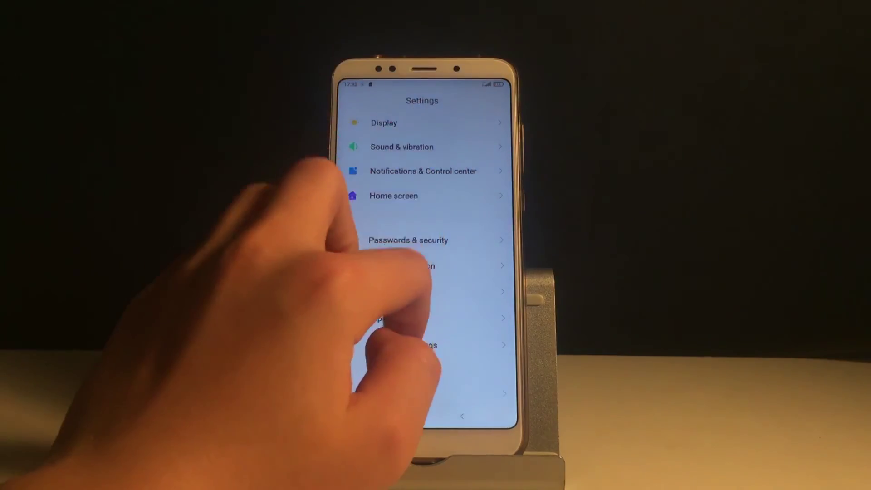
# Preview the new control center, then reboot the phone from the power menu.
pyautogui.moveTo(476, 84); pyautogui.dragTo(476, 307)
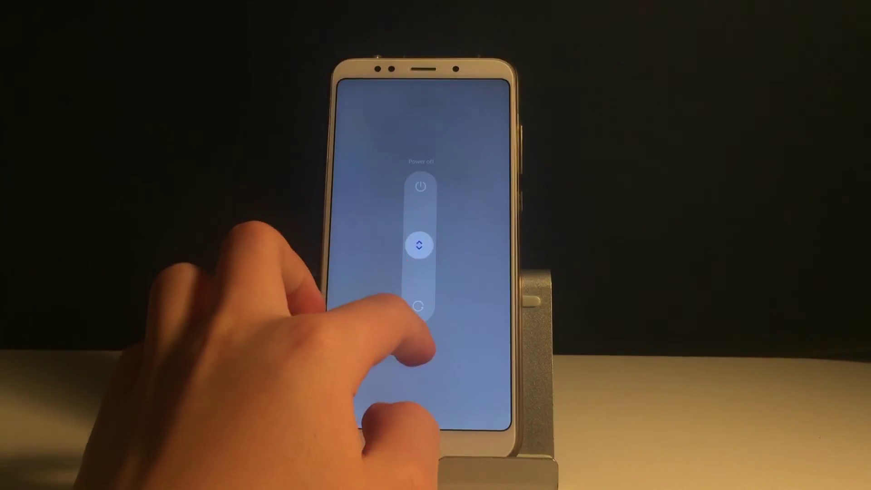
pyautogui.moveTo(419, 245); pyautogui.dragTo(418, 307)
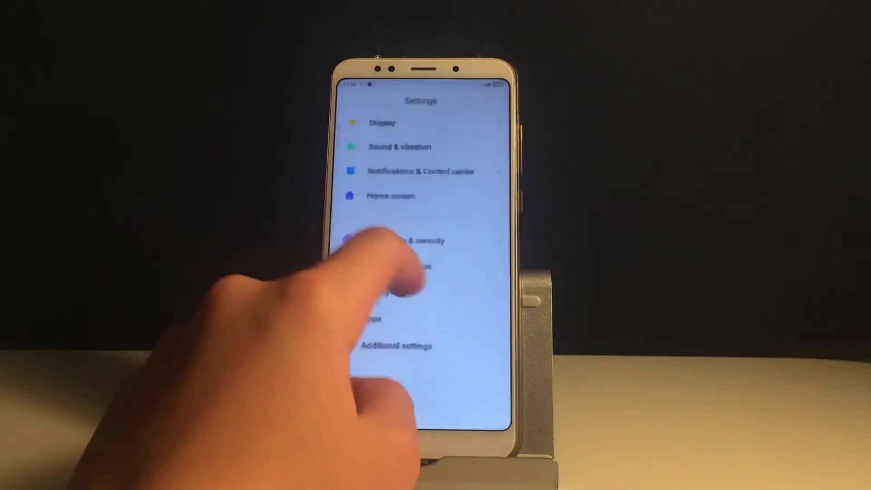
pyautogui.scroll(2, 422, 259)
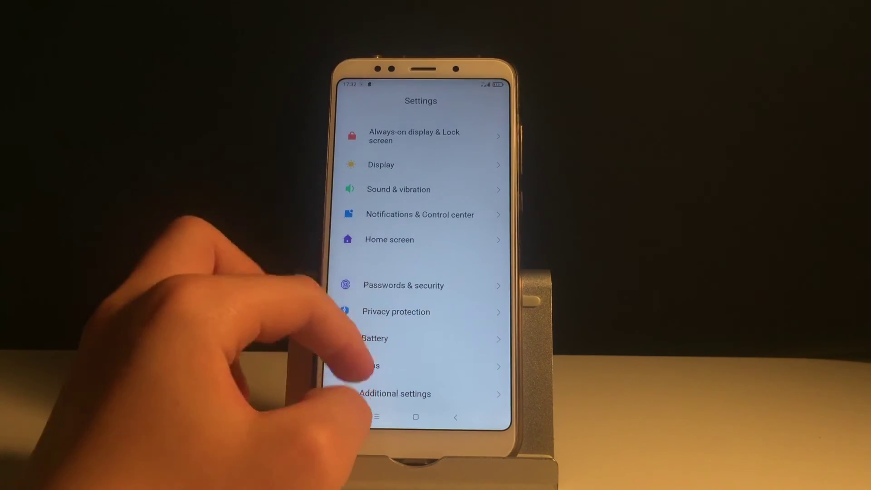
pyautogui.scroll(-2, 381, 306)
# Open Additional settings > Full screen display and choose Full screen gestures navigation.
pyautogui.click(395, 341)
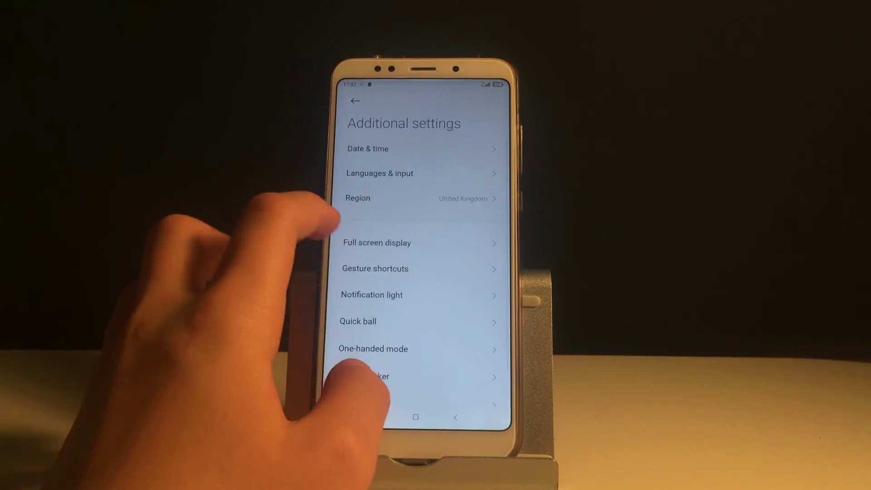
pyautogui.click(379, 242)
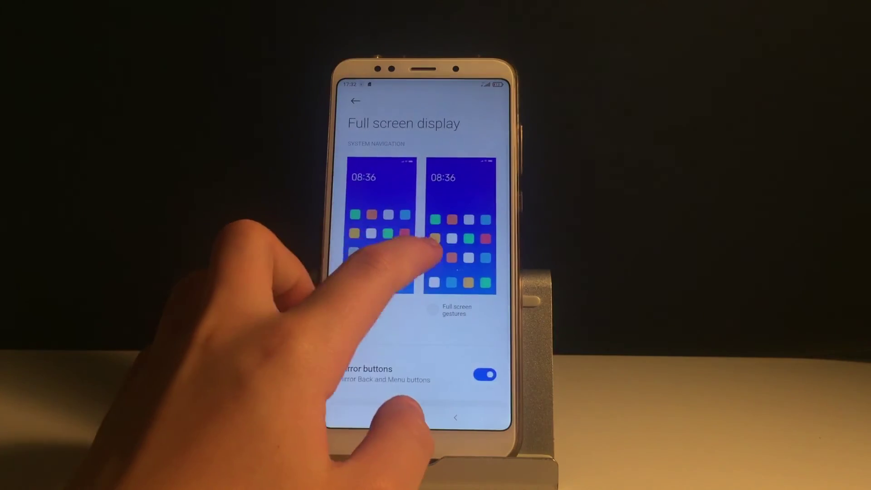
pyautogui.click(455, 416)
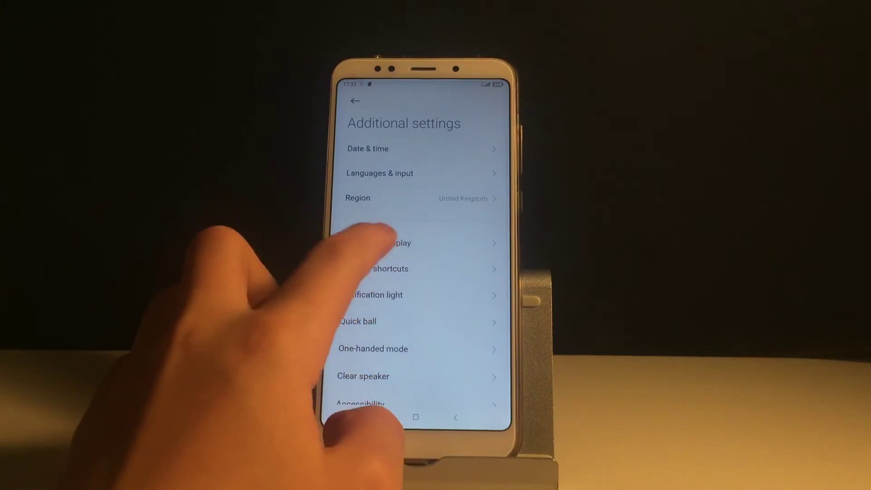
pyautogui.click(378, 242)
pyautogui.click(449, 299)
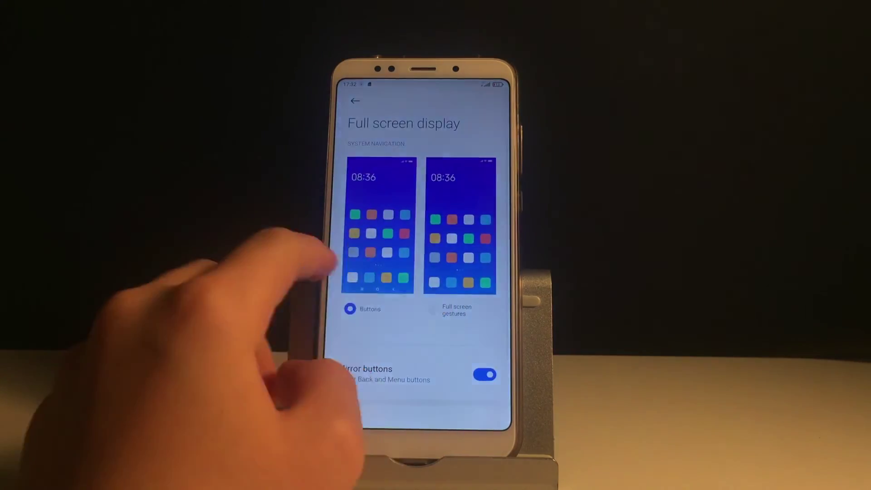
# Accept learning the gestures, leave the overview and return to Full screen display.
pyautogui.click(459, 379)
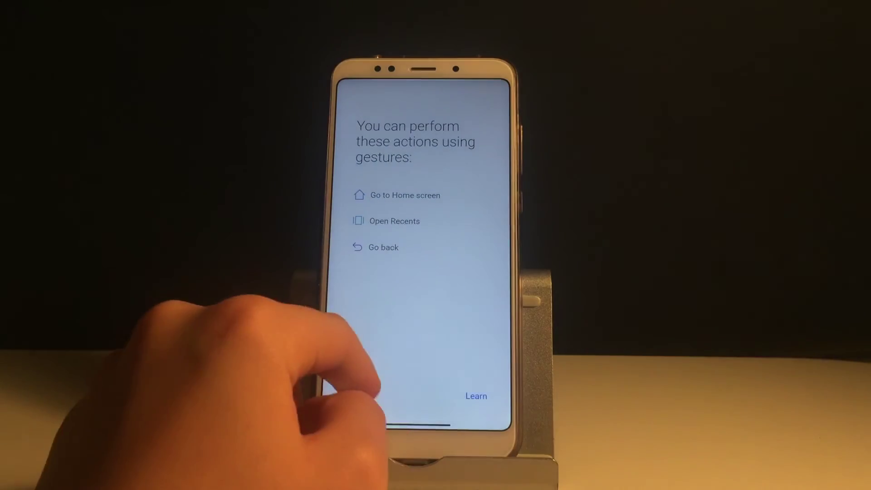
pyautogui.click(355, 397)
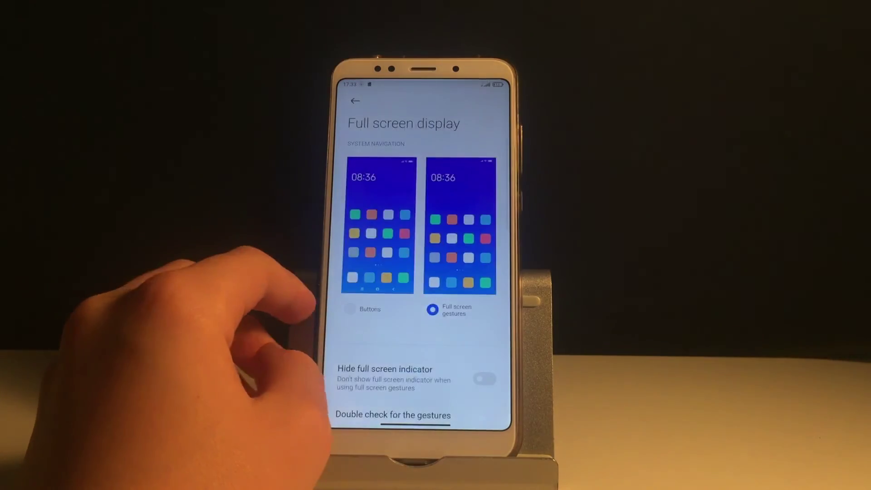
pyautogui.click(408, 320)
pyautogui.scroll(-2, 422, 273)
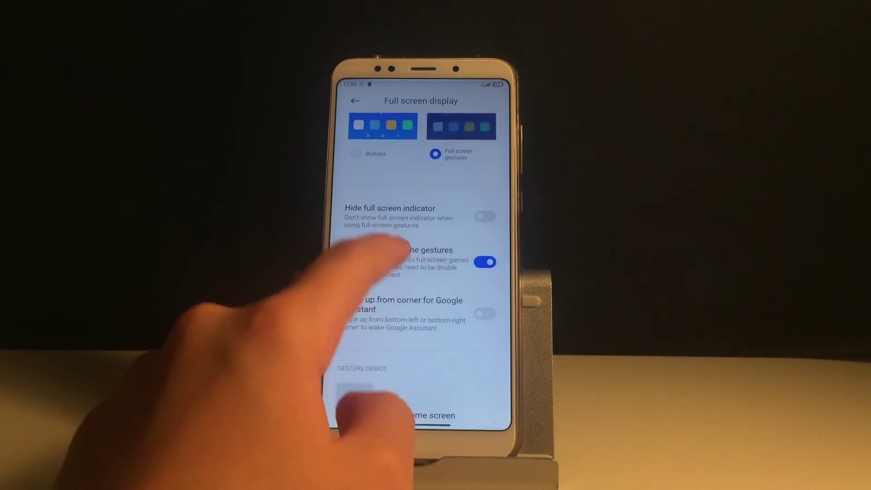
# Try Hide full screen indicator, turn it back off, and swipe up to the home screen.
pyautogui.click(376, 258)
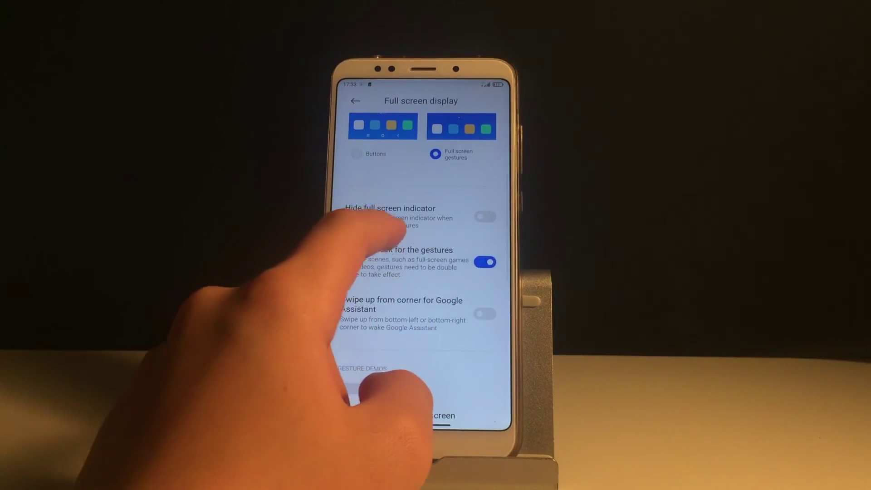
pyautogui.click(485, 216)
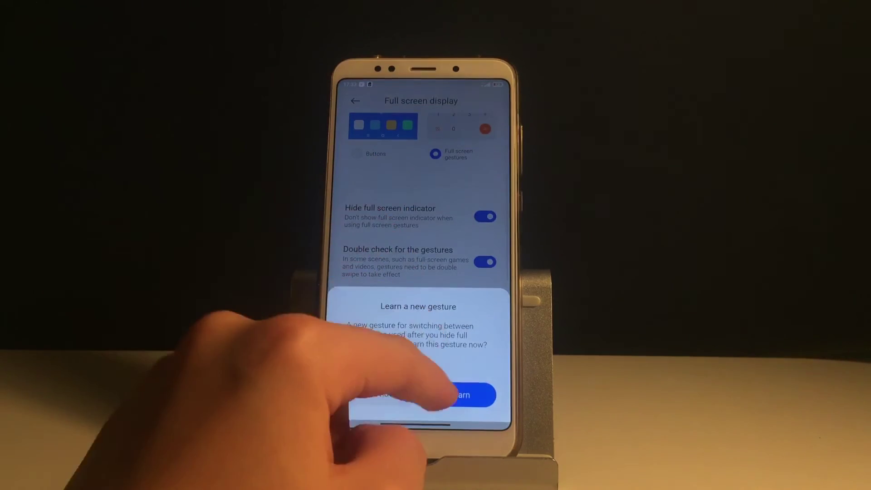
pyautogui.click(381, 394)
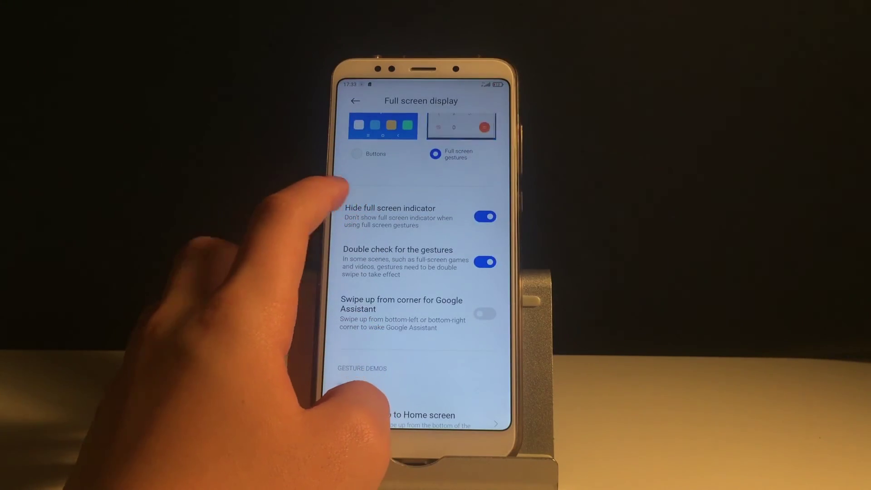
pyautogui.click(382, 210)
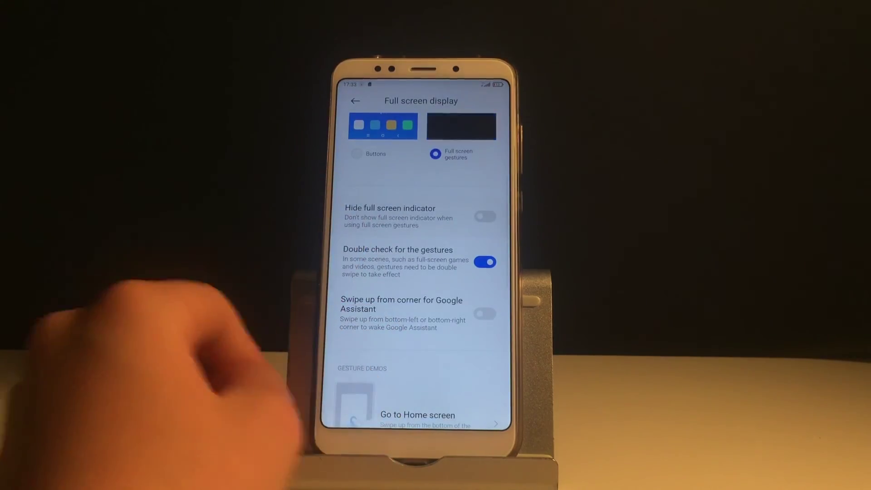
pyautogui.moveTo(419, 425); pyautogui.dragTo(409, 279)
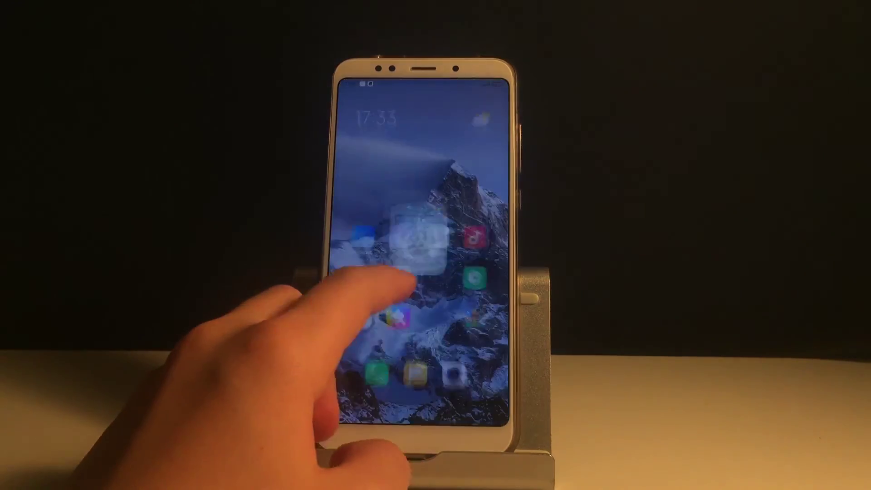
pyautogui.moveTo(418, 425); pyautogui.dragTo(408, 293)
pyautogui.click(351, 214)
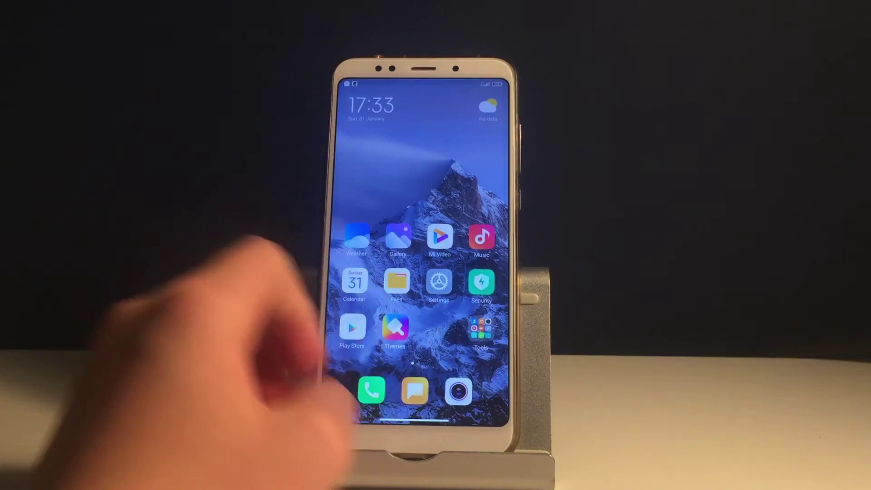
pyautogui.moveTo(408, 422); pyautogui.dragTo(381, 272)
pyautogui.click(368, 225)
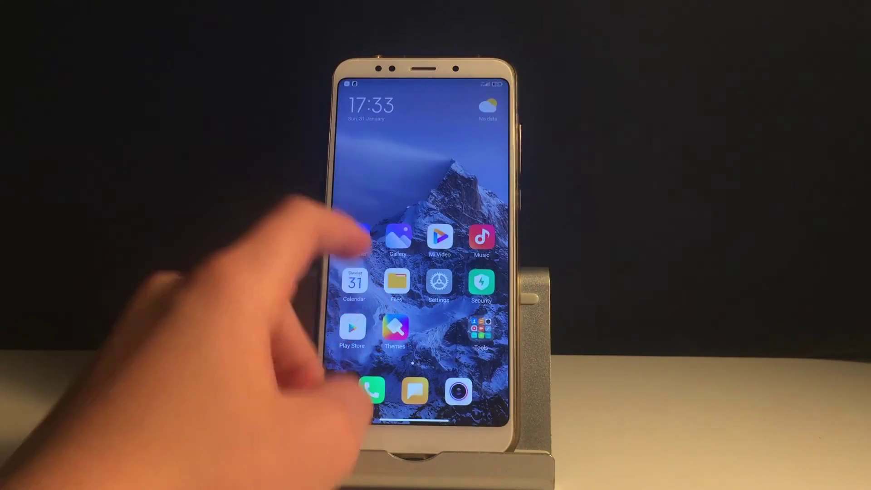